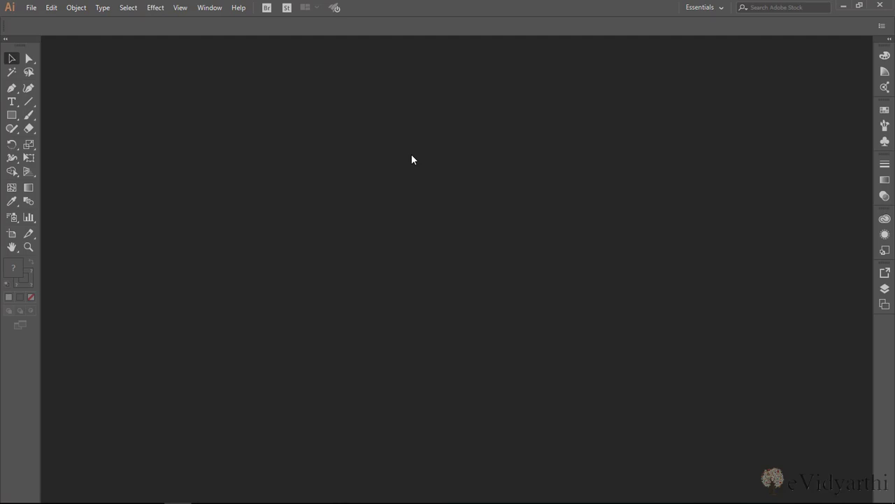
# Start a new print document from the Letter preset and set its units to inches
pyautogui.click(31, 7)
pyautogui.click(33, 21)
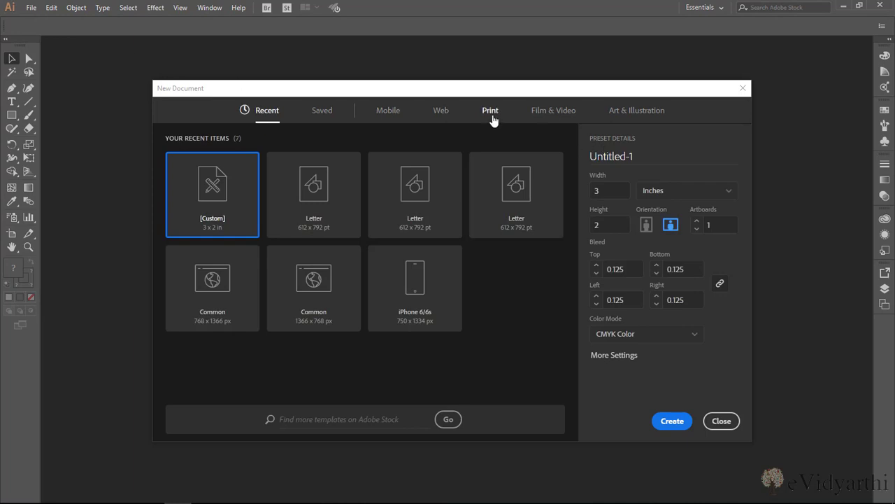
pyautogui.click(491, 115)
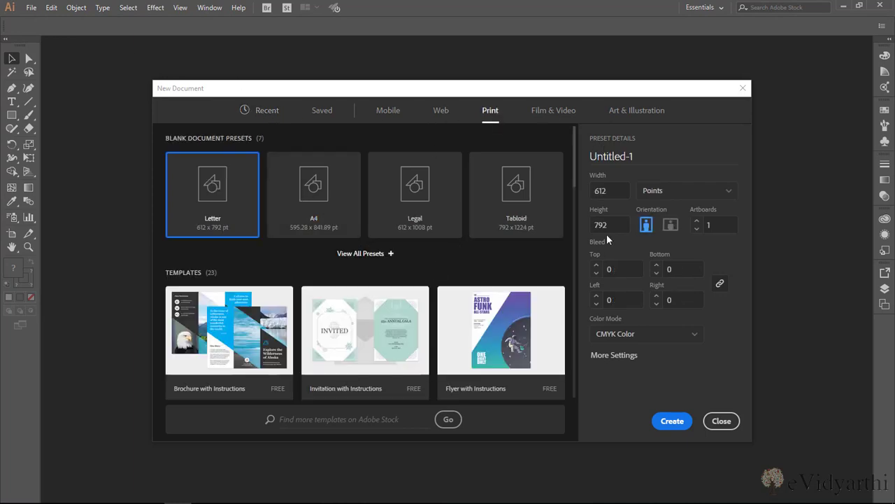
pyautogui.click(676, 198)
pyautogui.click(667, 248)
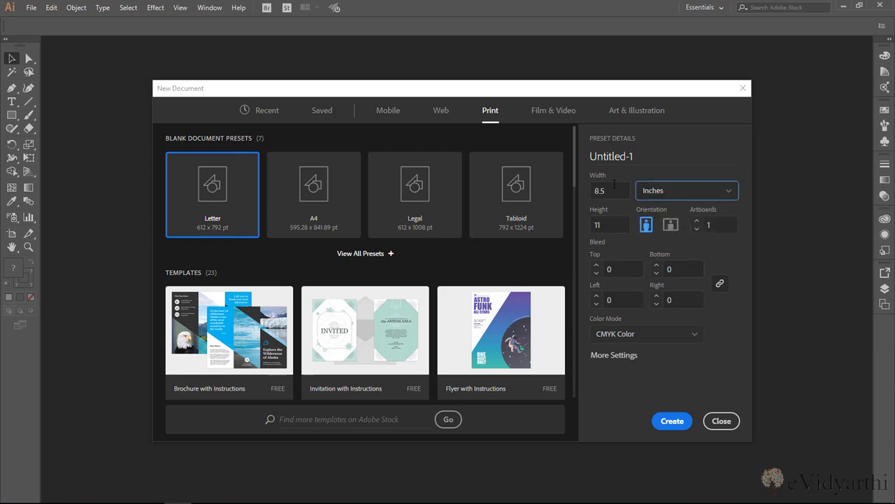
# Set the document to 3 in wide by 2 in high with a 0.125 in bleed on all sides, and create it
pyautogui.click(590, 193)
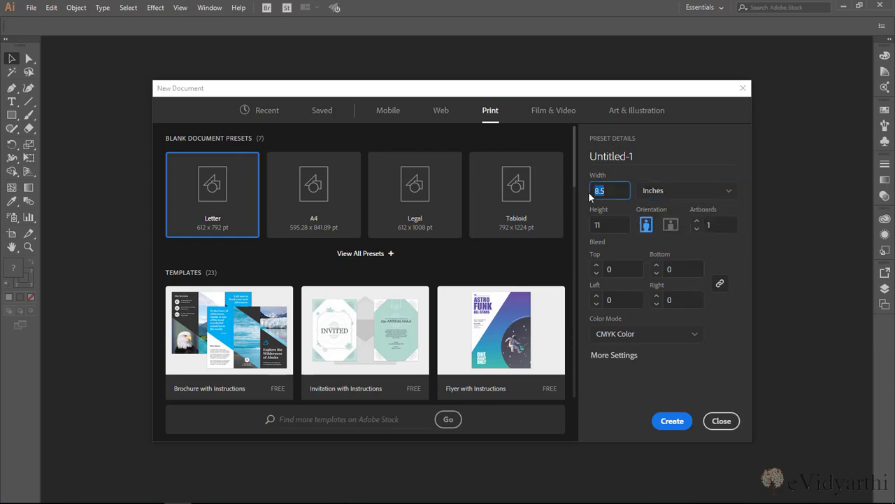
pyautogui.click(590, 225)
pyautogui.click(671, 225)
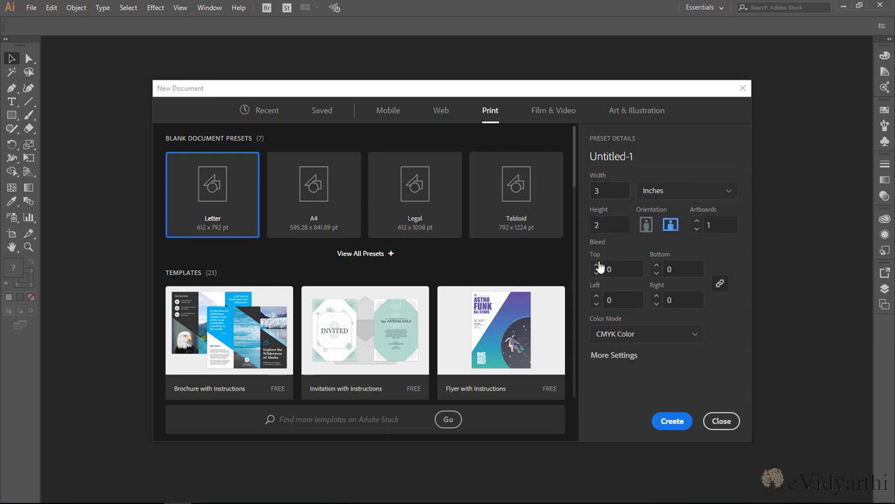
pyautogui.click(597, 267)
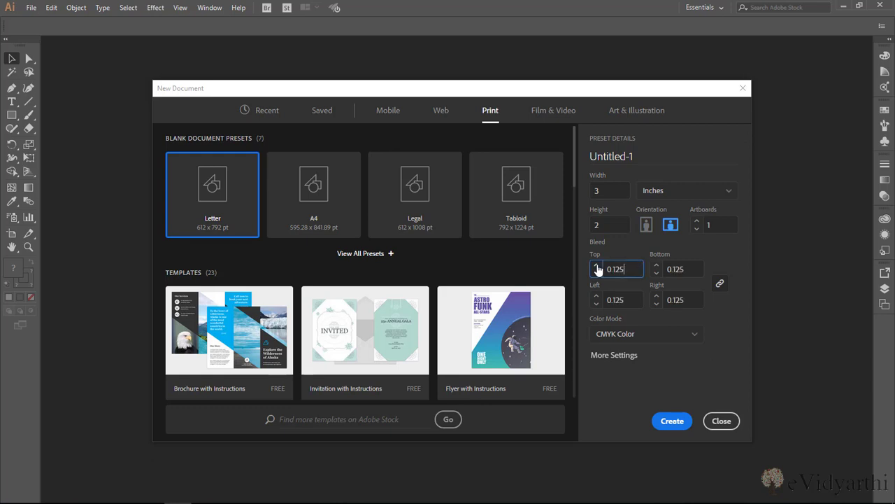
pyautogui.click(671, 421)
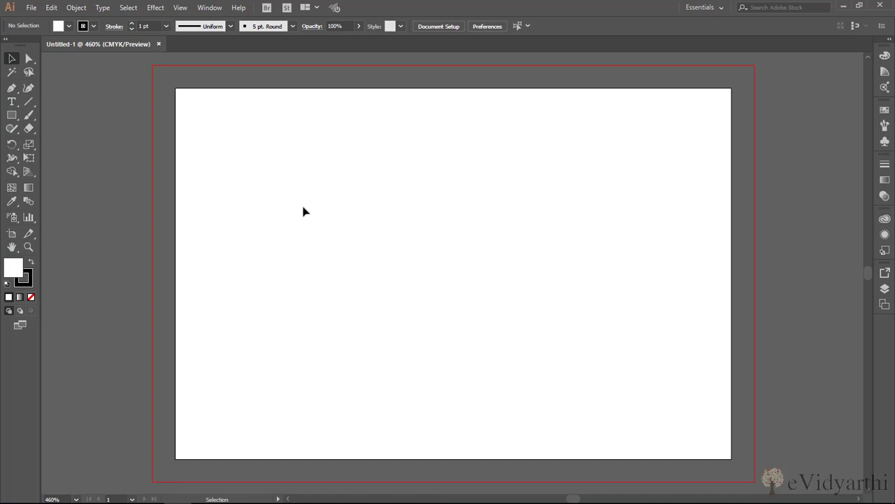
# Show the rulers around the artboard
pyautogui.click(179, 7)
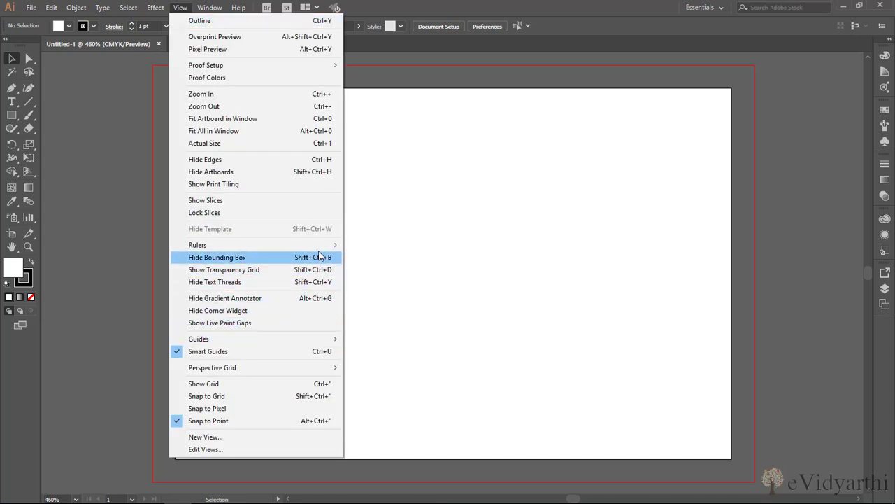
pyautogui.moveTo(323, 245)
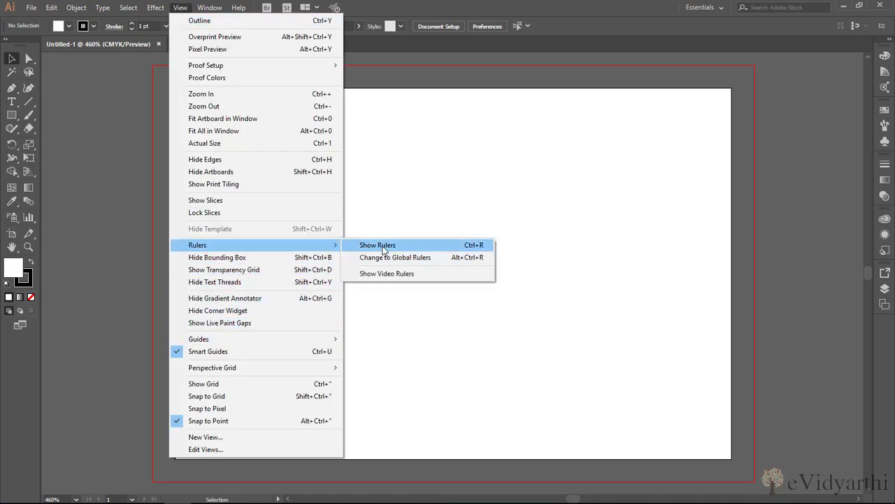
pyautogui.click(480, 247)
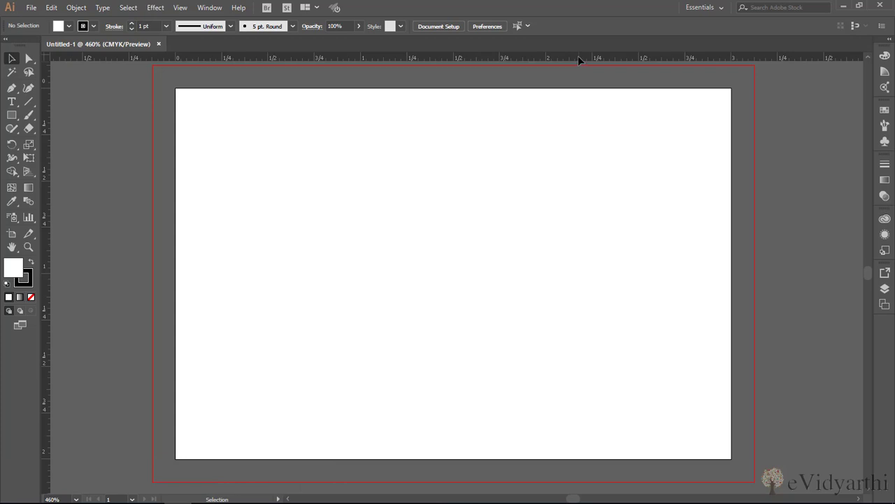
# Place horizontal ruler guides at about 0.13 and 1.88 in and vertical guides at about 0.13 and 2.86 in as margins
pyautogui.moveTo(578, 57); pyautogui.dragTo(571, 108)
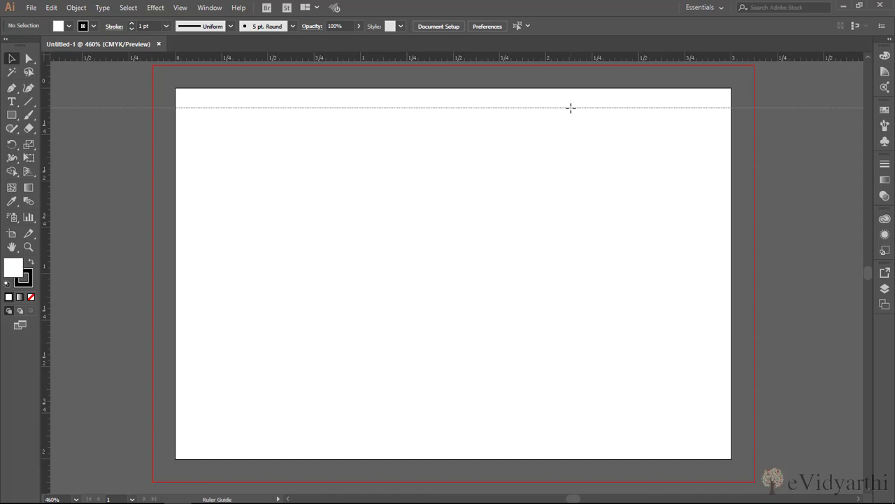
pyautogui.moveTo(570, 108); pyautogui.dragTo(595, 111)
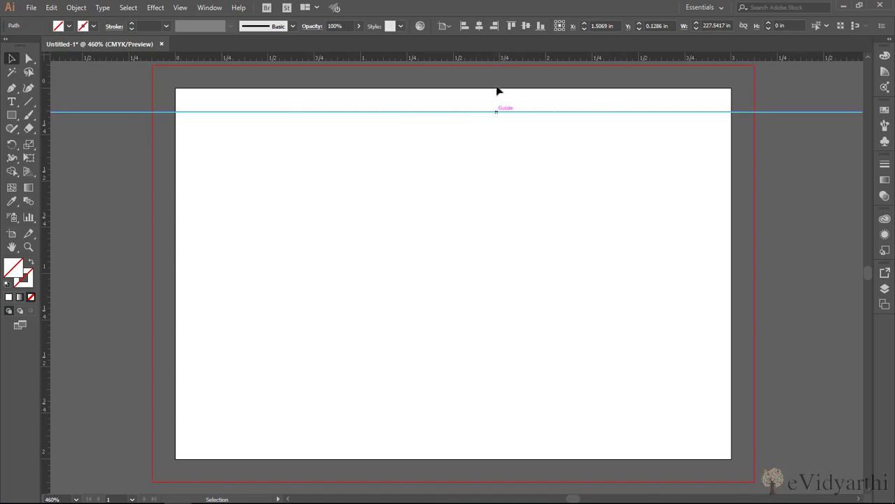
pyautogui.moveTo(512, 56); pyautogui.dragTo(471, 436)
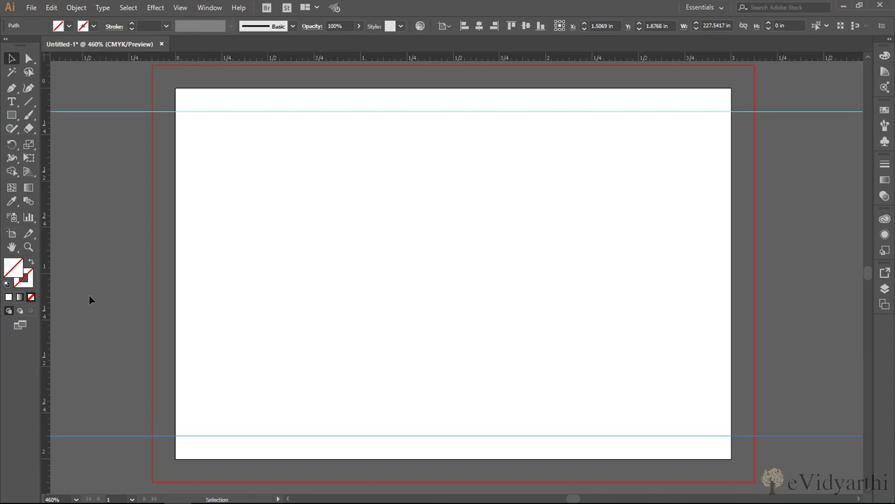
pyautogui.moveTo(45, 302); pyautogui.dragTo(198, 318)
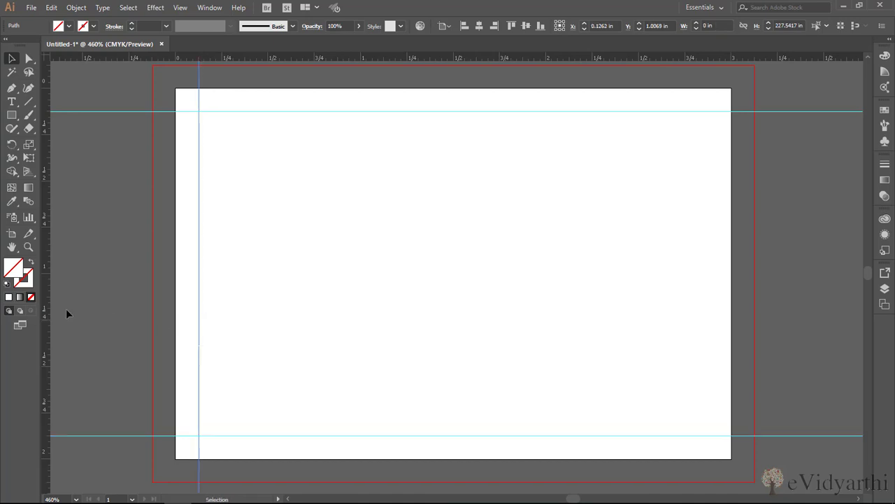
pyautogui.moveTo(46, 326); pyautogui.dragTo(703, 342)
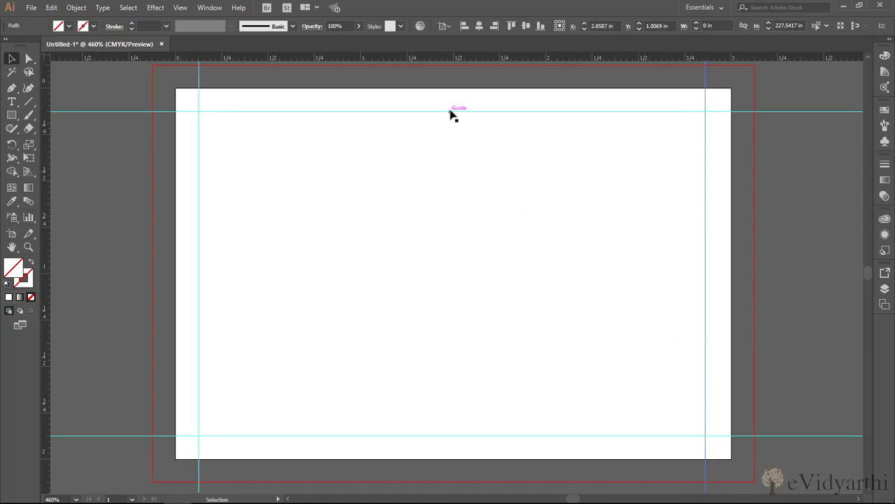
pyautogui.moveTo(451, 114); pyautogui.dragTo(580, 112)
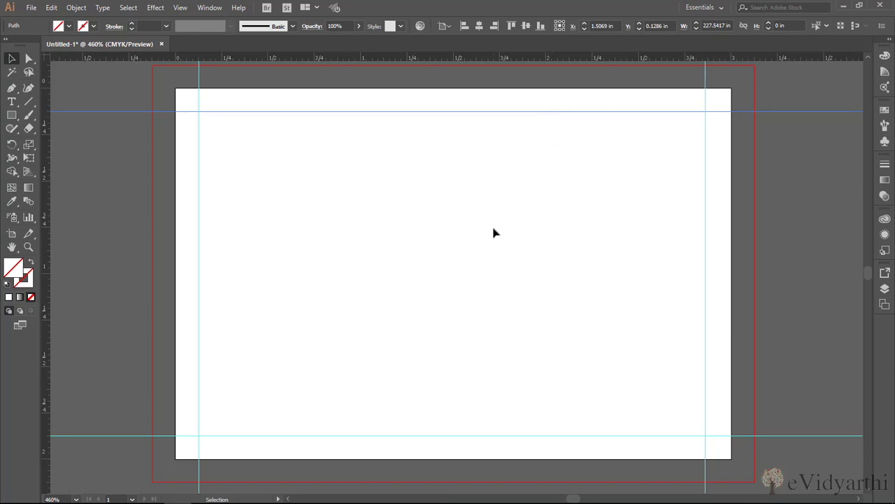
# Lock the guides and try to move the upper horizontal and left vertical guides
pyautogui.click(180, 8)
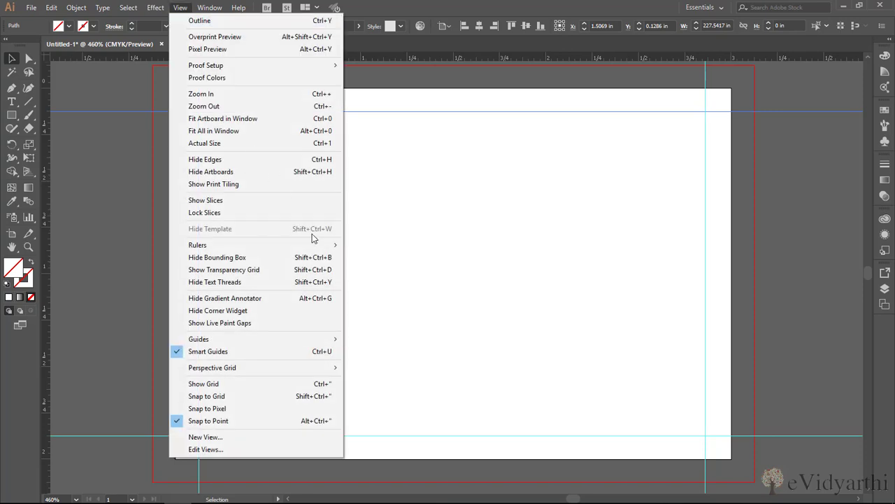
pyautogui.moveTo(282, 341)
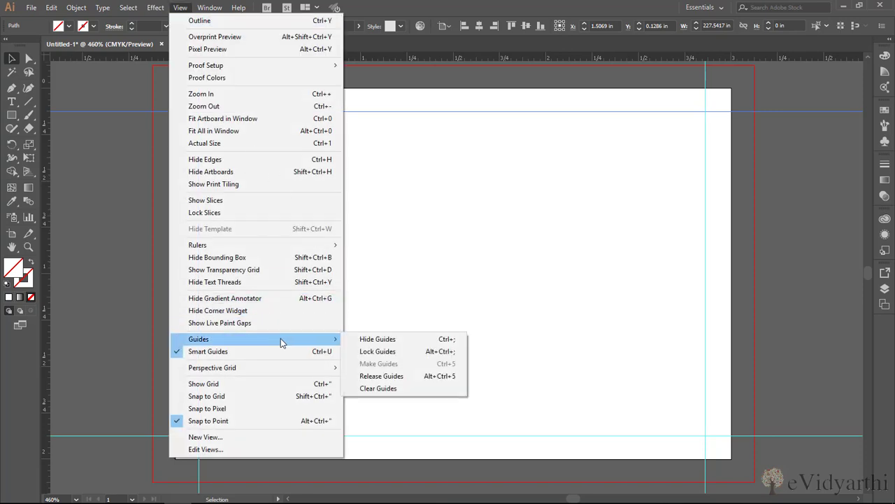
pyautogui.click(367, 357)
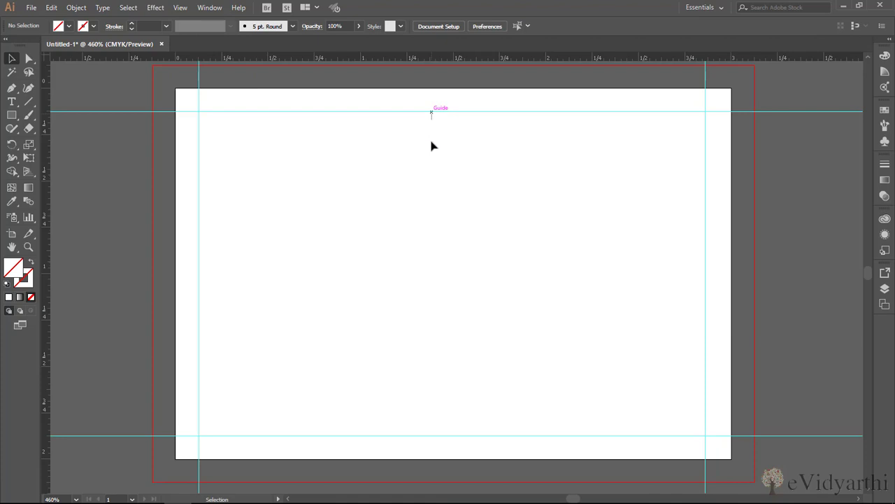
pyautogui.moveTo(432, 111); pyautogui.dragTo(490, 188)
pyautogui.moveTo(199, 170); pyautogui.dragTo(266, 218)
# Unlock the guides on the artboard
pyautogui.click(179, 7)
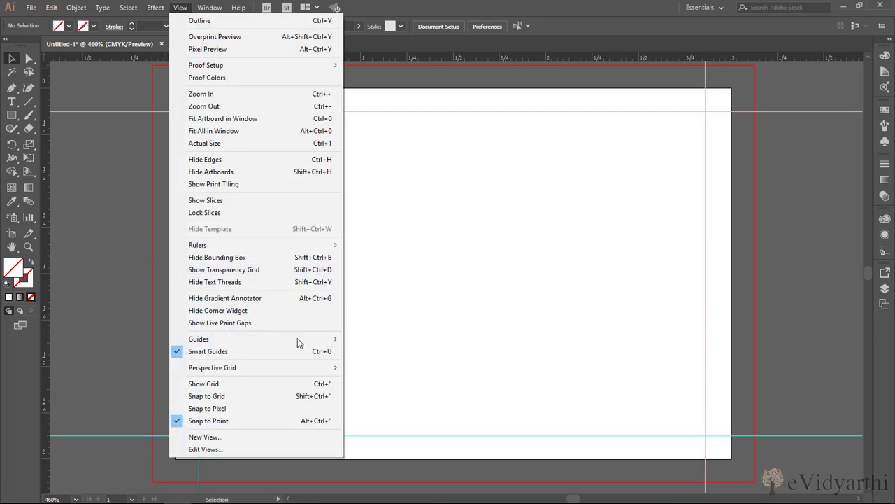
pyautogui.moveTo(301, 341)
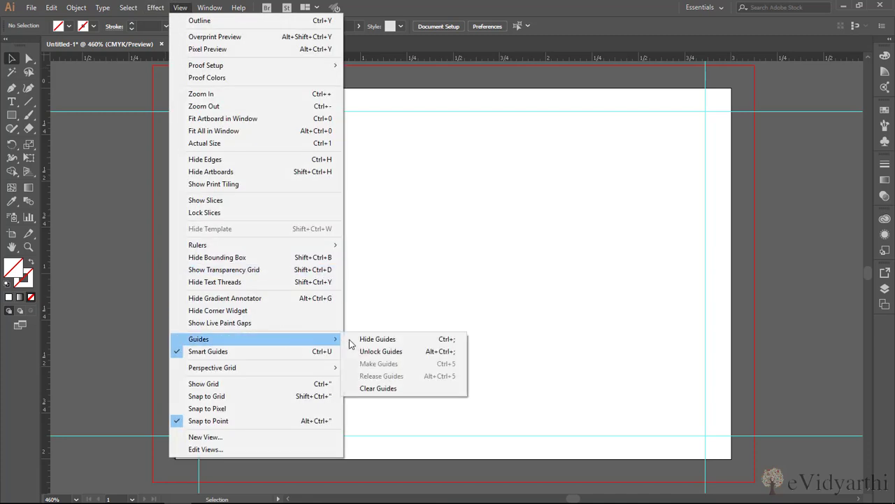
pyautogui.click(395, 356)
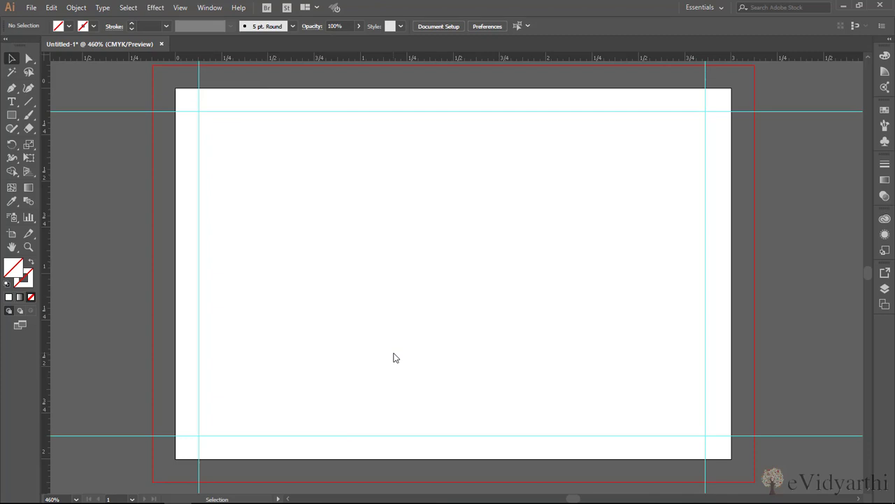
# Delete the four margin guides one at a time, starting with the upper horizontal guide
pyautogui.click(491, 112)
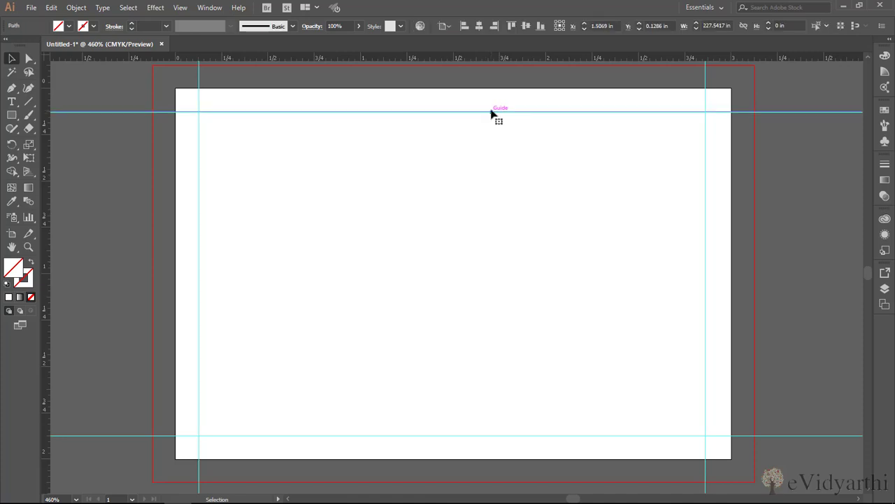
pyautogui.click(496, 112)
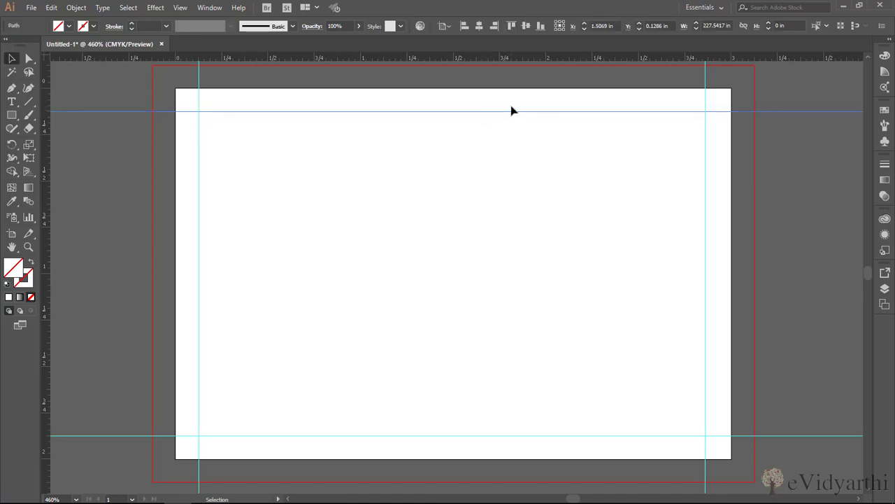
pyautogui.press('Delete')
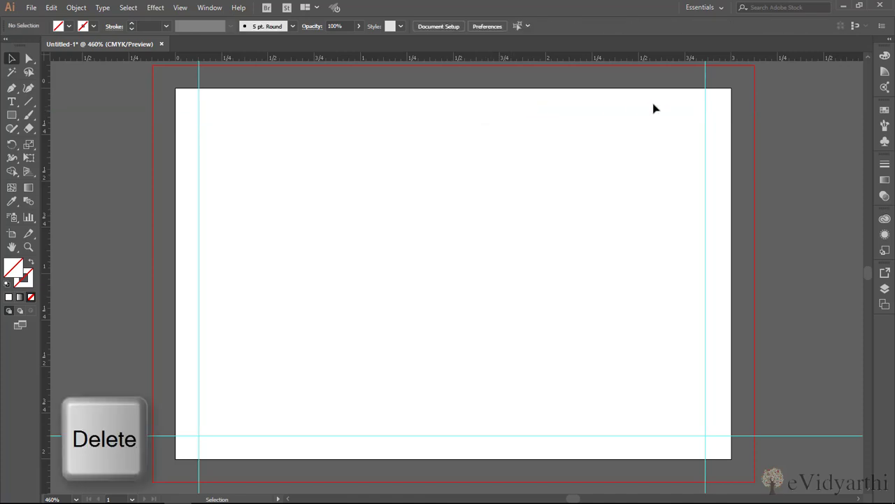
pyautogui.click(706, 85)
pyautogui.press('Delete')
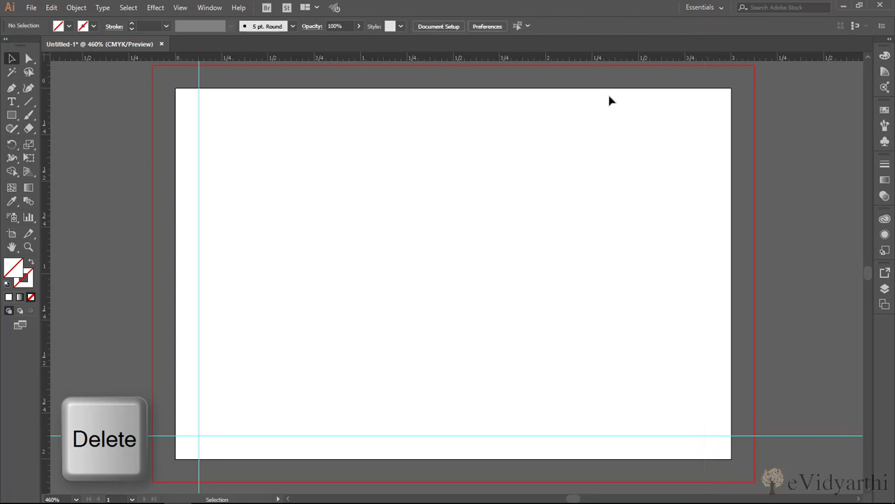
pyautogui.click(198, 130)
pyautogui.press('Delete')
pyautogui.click(432, 435)
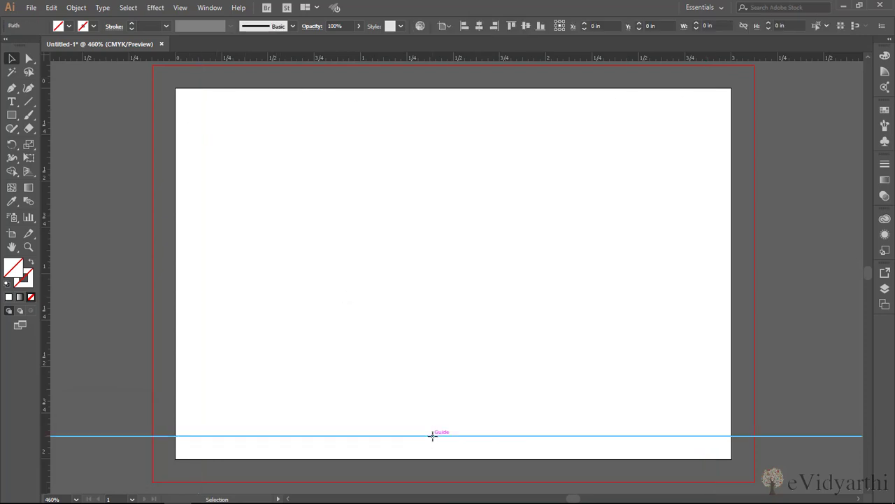
pyautogui.press('Delete')
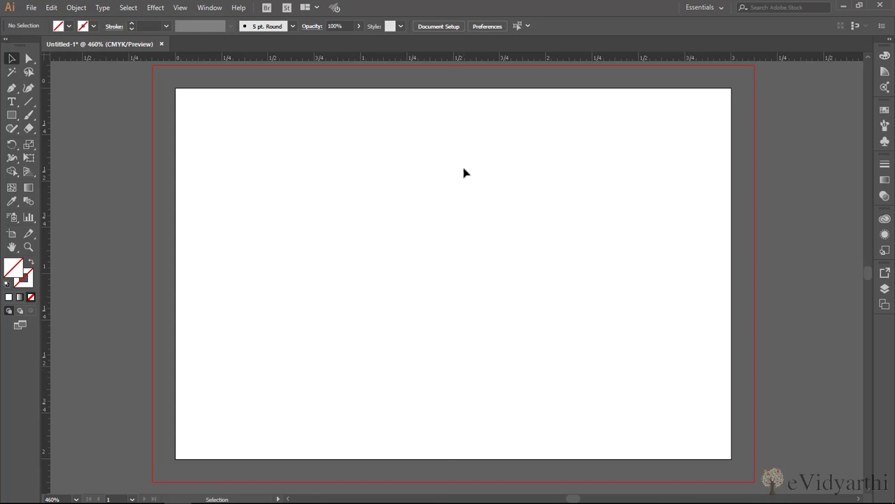
# Add four vertical guides, including ones at about 0.61, 1.31 and 2.68 in, and two horizontal guides at about 0.37 and 1.29 in
pyautogui.doubleClick(287, 61)
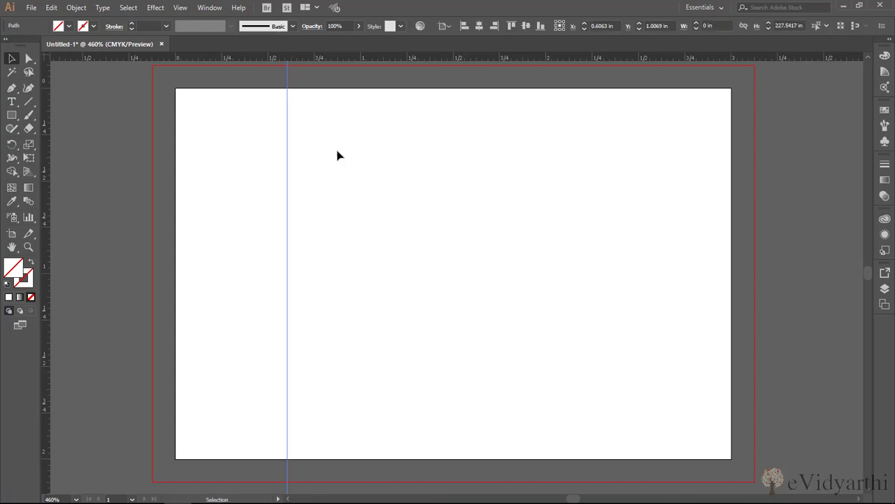
pyautogui.doubleClick(418, 57)
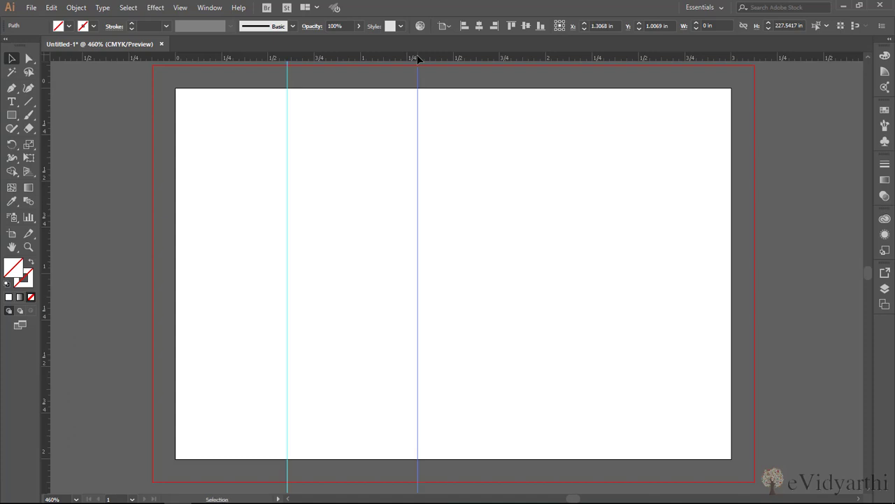
pyautogui.doubleClick(550, 57)
pyautogui.doubleClick(658, 57)
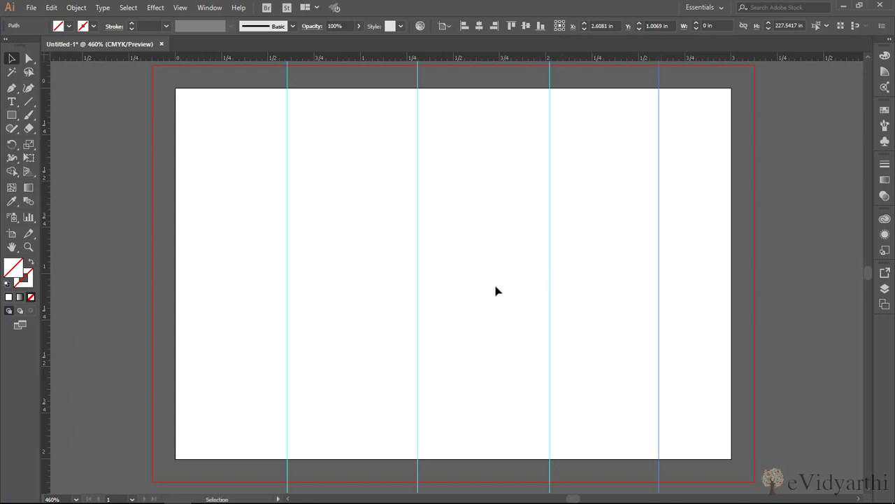
pyautogui.doubleClick(45, 156)
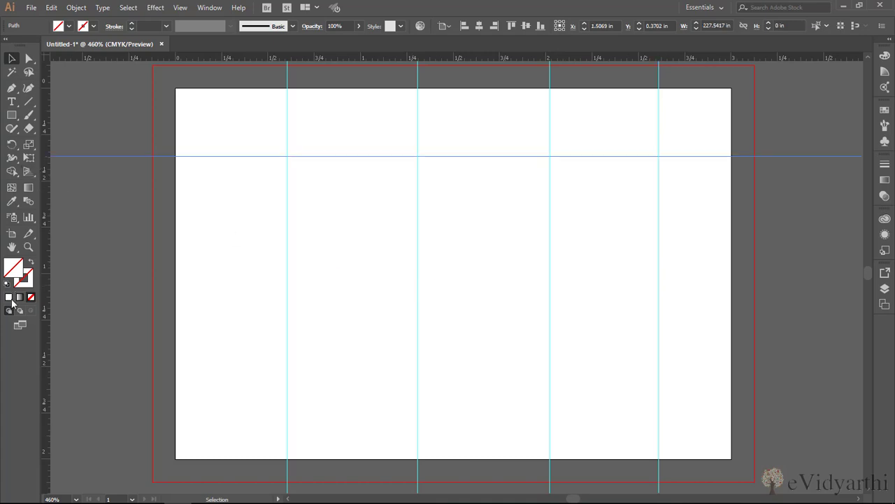
pyautogui.doubleClick(45, 326)
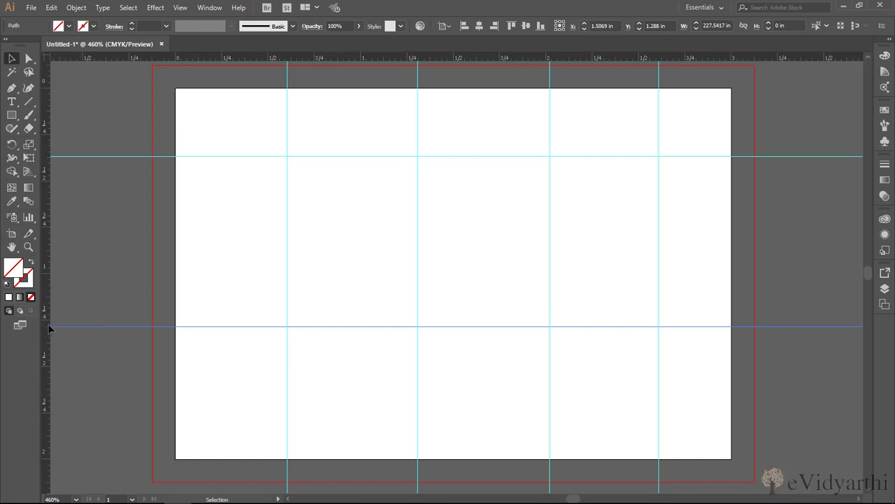
# Undo the placement of all six new guides, leaving the artboard without guides
pyautogui.hotkey('ctrl', 'z')
pyautogui.hotkey('ctrl', 'z')
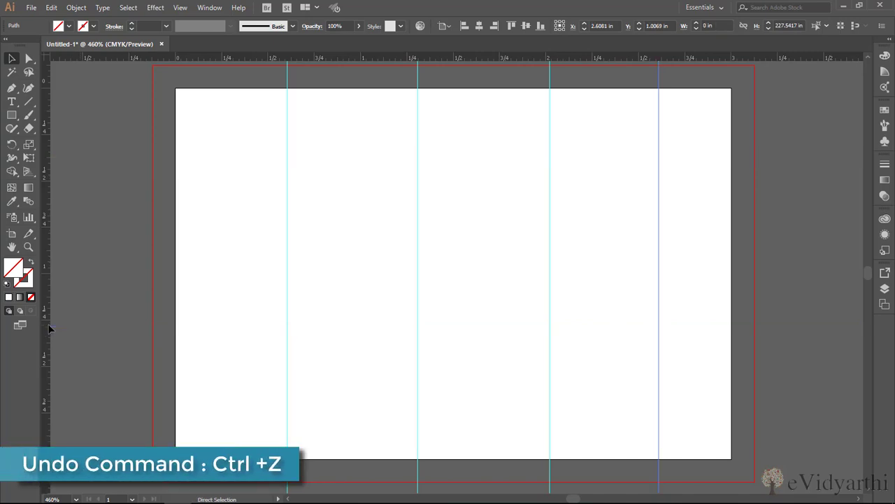
pyautogui.hotkey('ctrl', 'z')
pyautogui.hotkey('ctrl', 'z')
pyautogui.hotkey('ctrl', 'z')
pyautogui.hotkey('ctrl', 'z')
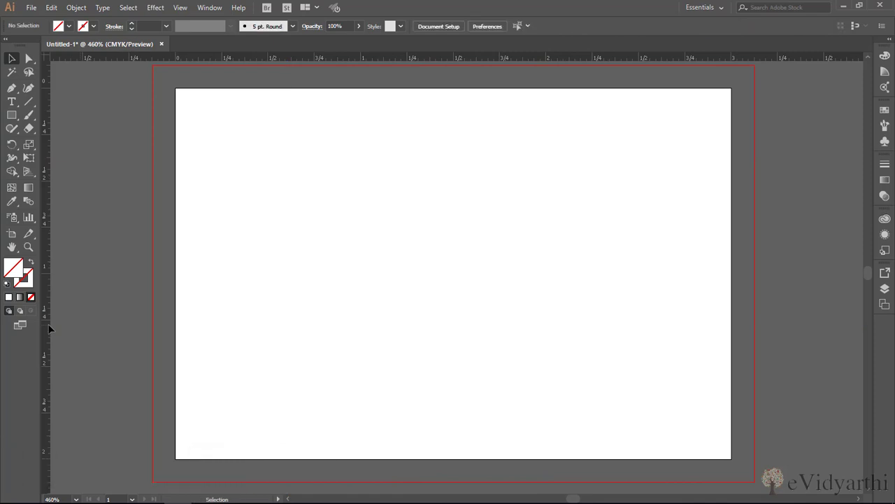
# Draw a rectangle 2.75 in wide and 1.75 in high on the artboard by entering exact dimensions
pyautogui.click(12, 115)
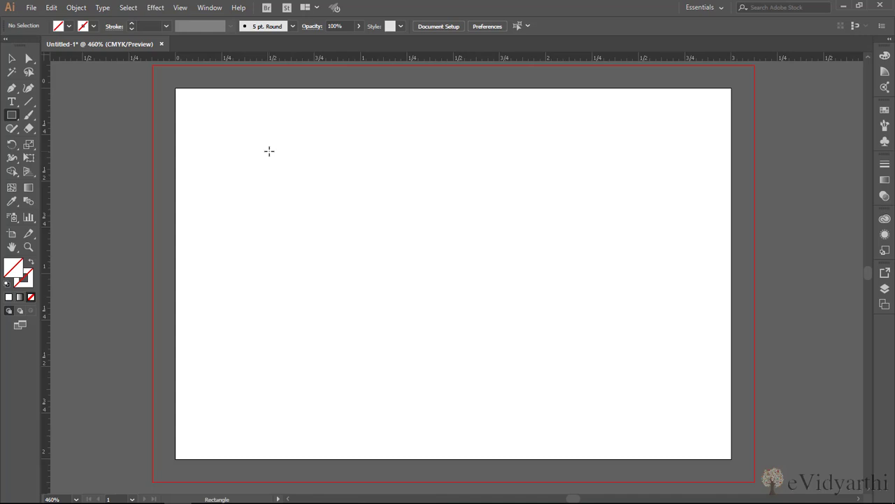
pyautogui.click(269, 151)
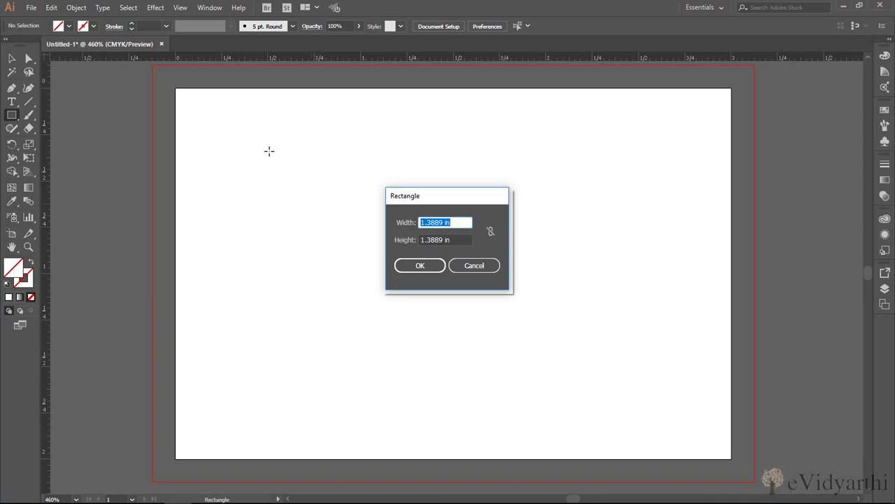
pyautogui.write('2.75')
pyautogui.click(457, 239)
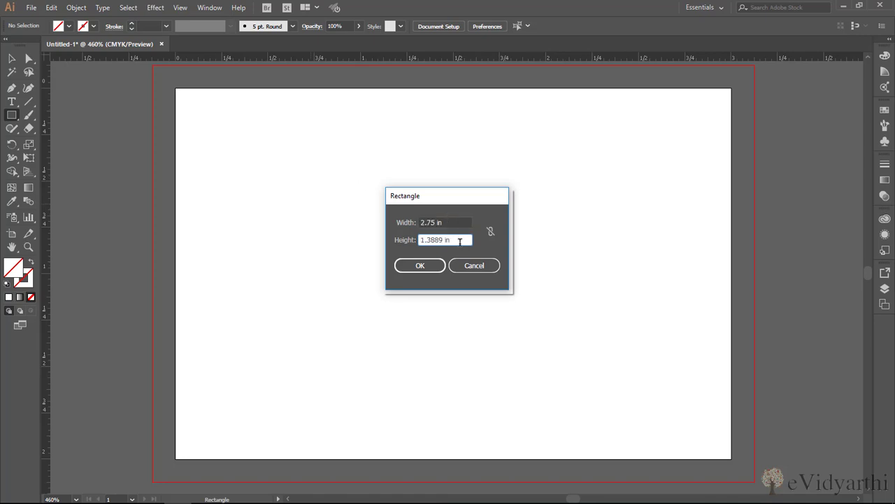
pyautogui.moveTo(460, 241); pyautogui.dragTo(349, 237)
pyautogui.write('1.75')
pyautogui.click(419, 266)
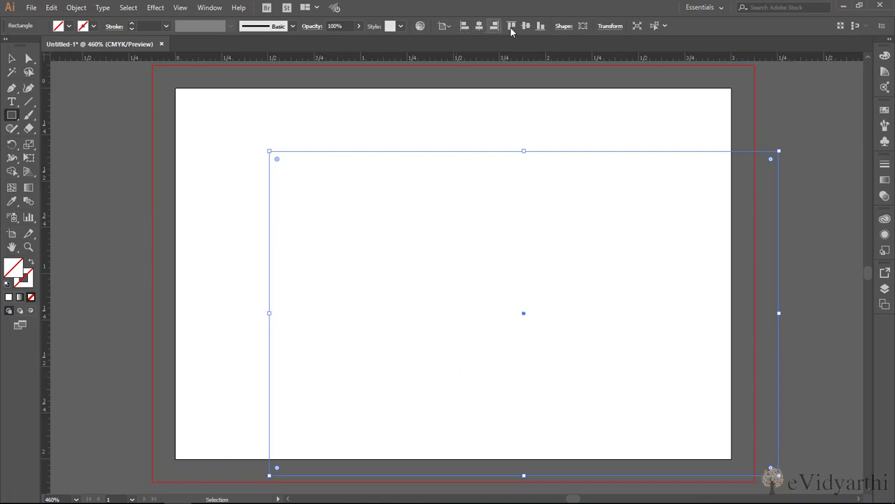
# Centre the rectangle horizontally and vertically on the artboard and convert it into a guide
pyautogui.click(475, 28)
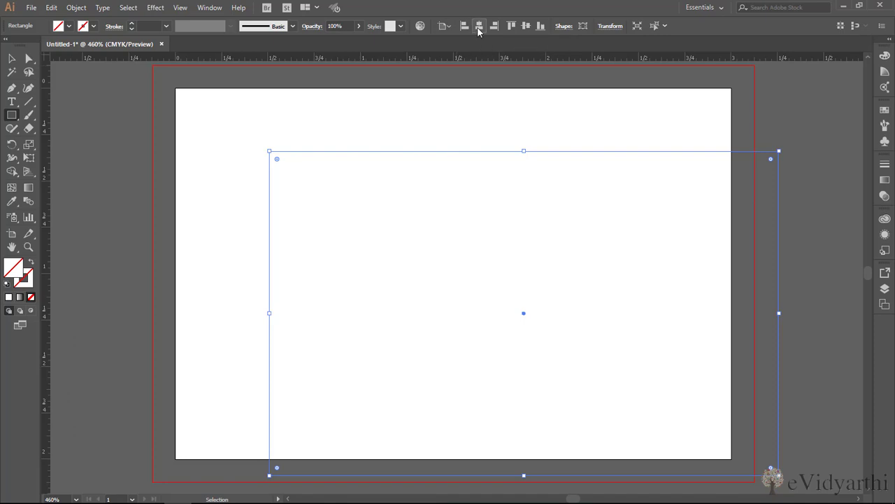
pyautogui.click(526, 28)
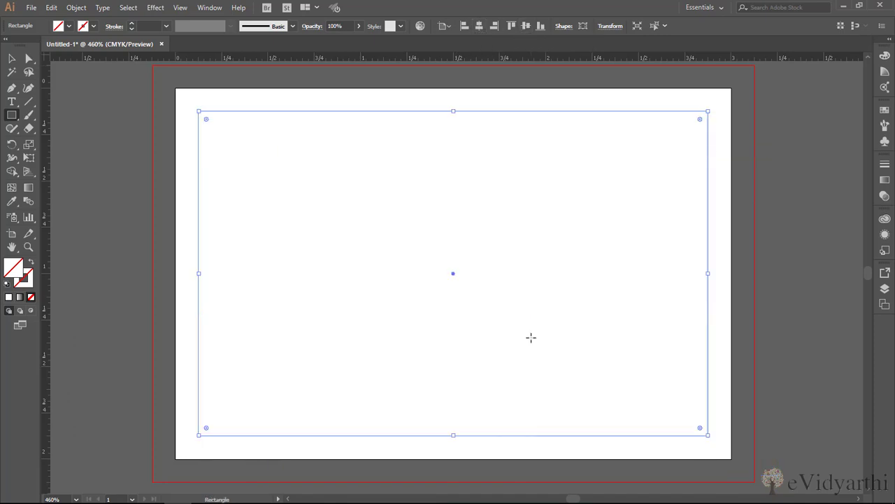
pyautogui.click(183, 13)
pyautogui.moveTo(338, 342)
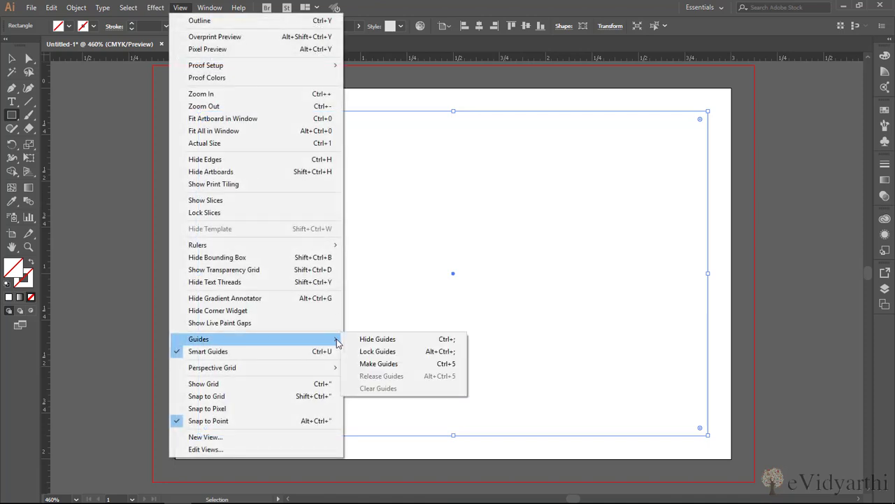
pyautogui.click(383, 364)
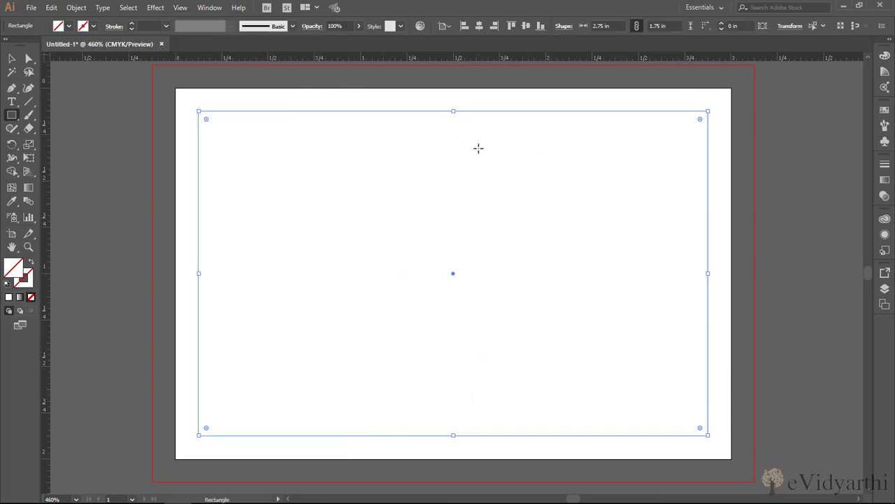
# Lock the guides, and test the lock by trying to move the rectangular guide by its upper edge with the Selection tool
pyautogui.click(187, 9)
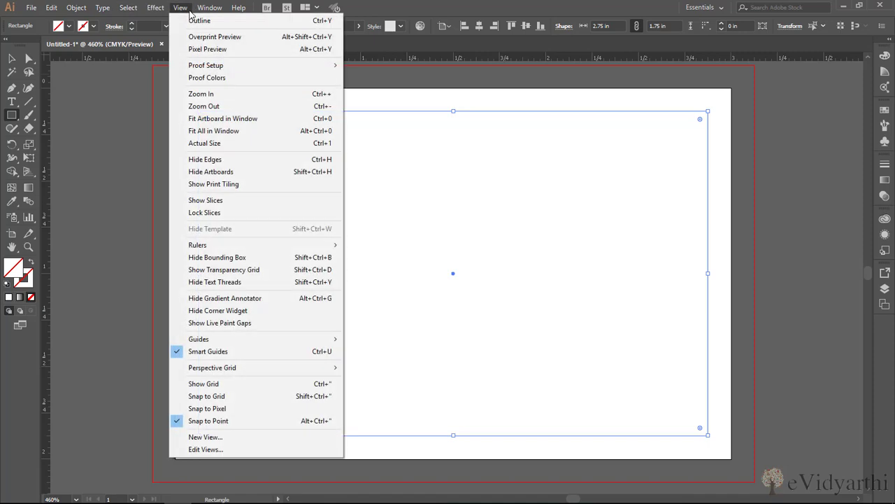
pyautogui.moveTo(305, 340)
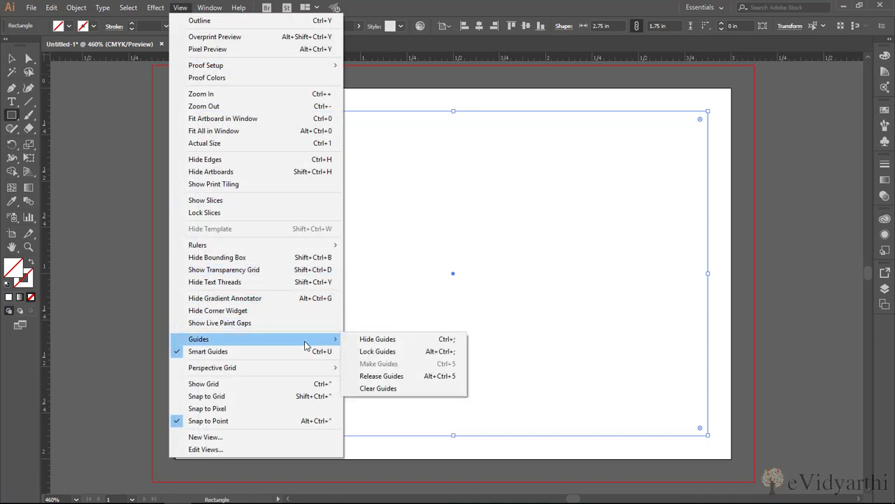
pyautogui.click(392, 352)
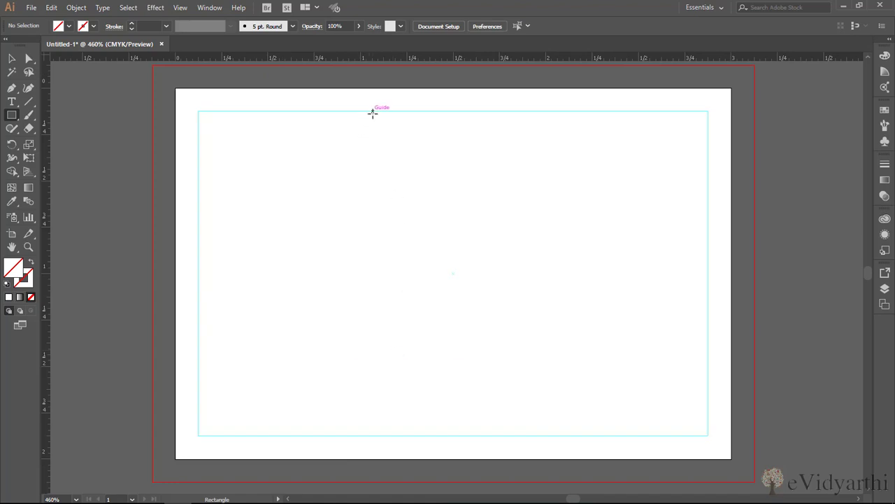
pyautogui.click(14, 62)
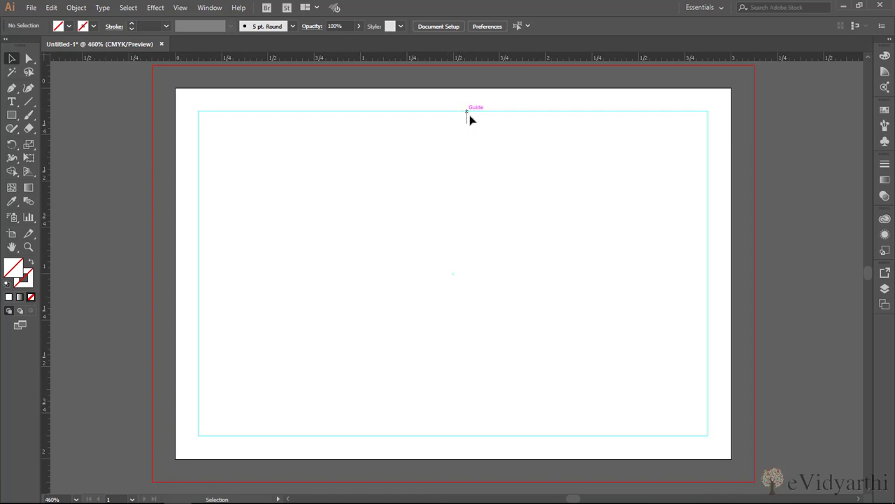
pyautogui.moveTo(469, 117); pyautogui.dragTo(462, 156)
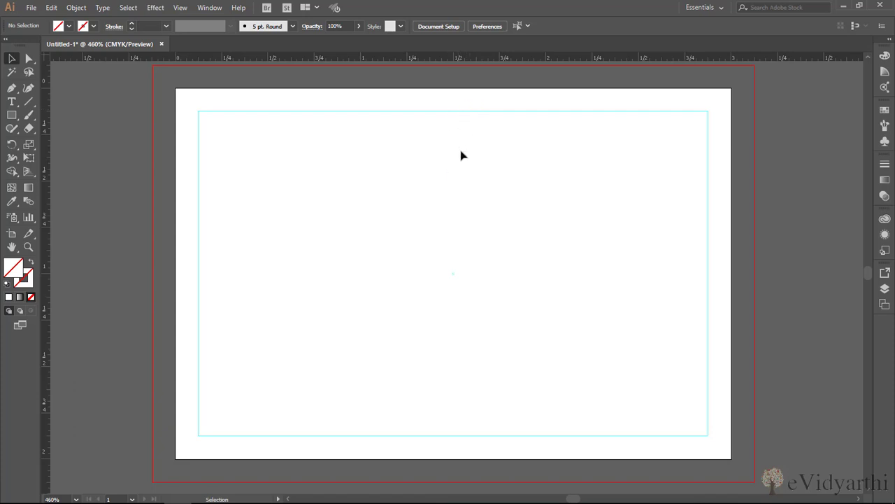